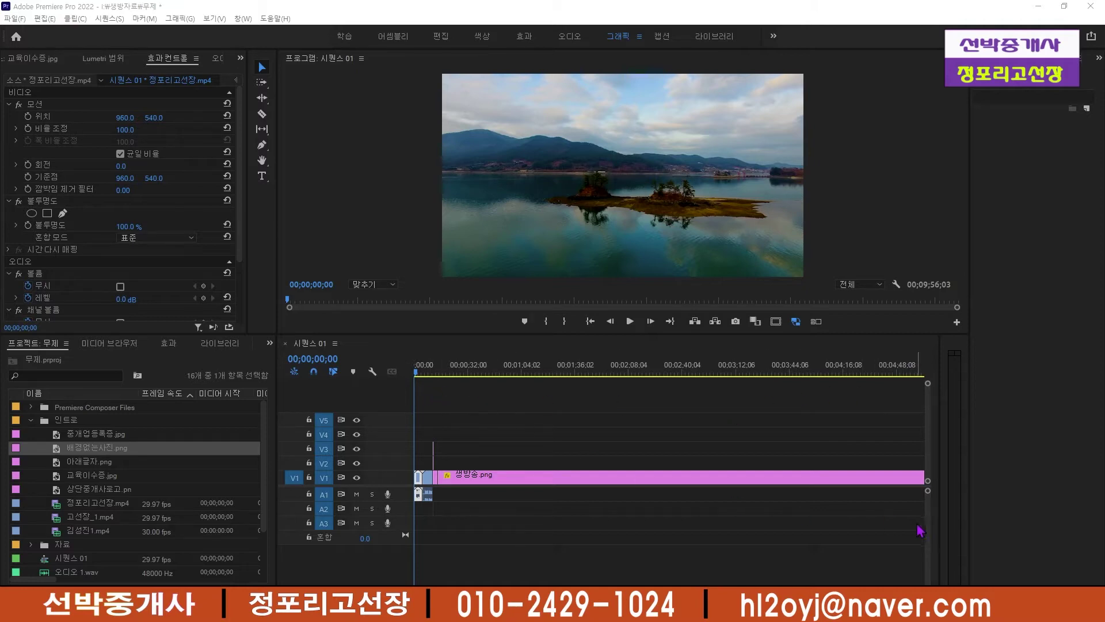
# Play the sequence from its beginning and scrub into the second intro clip to review the opening.
pyautogui.moveTo(420, 374); pyautogui.dragTo(417, 374)
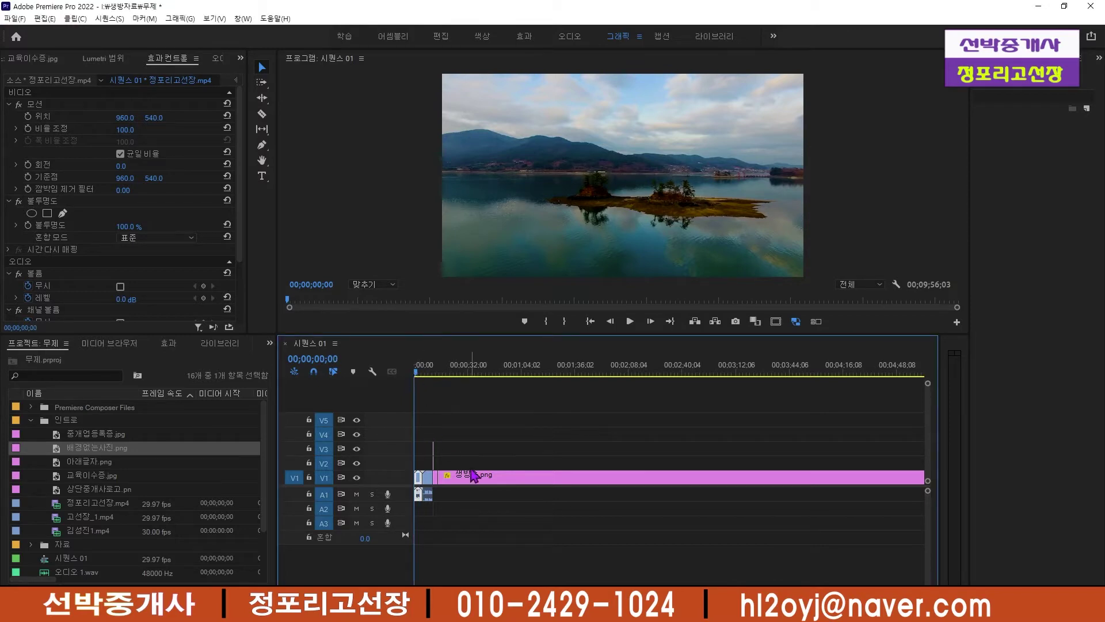
pyautogui.click(630, 321)
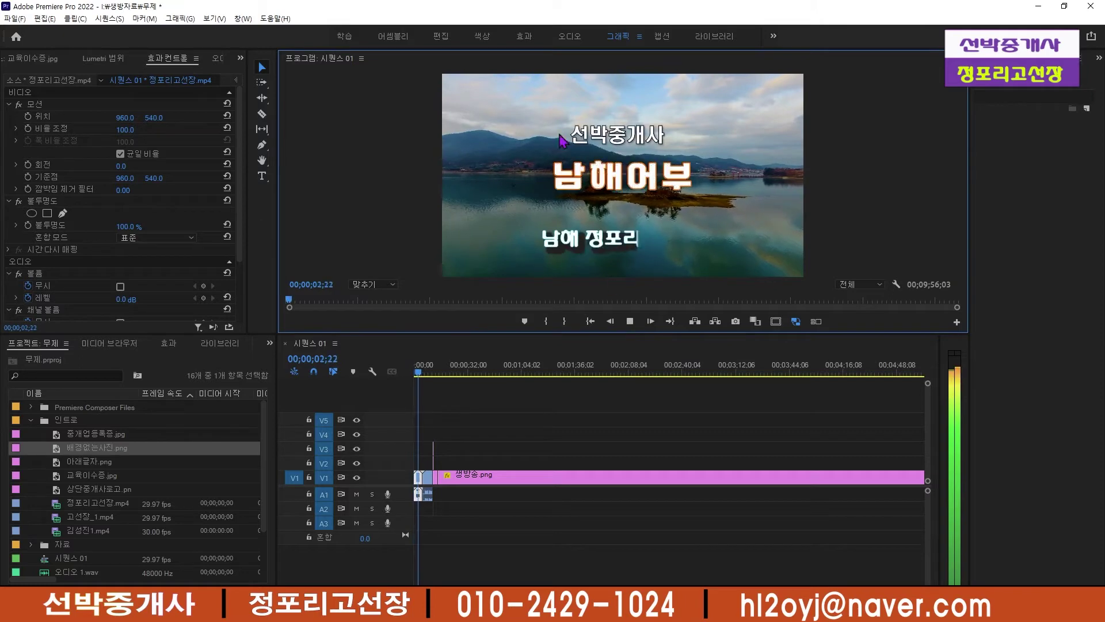
pyautogui.moveTo(416, 373)
pyautogui.mouseDown()
pyautogui.moveTo(424, 381)
pyautogui.moveTo(414, 384)
pyautogui.mouseUp()
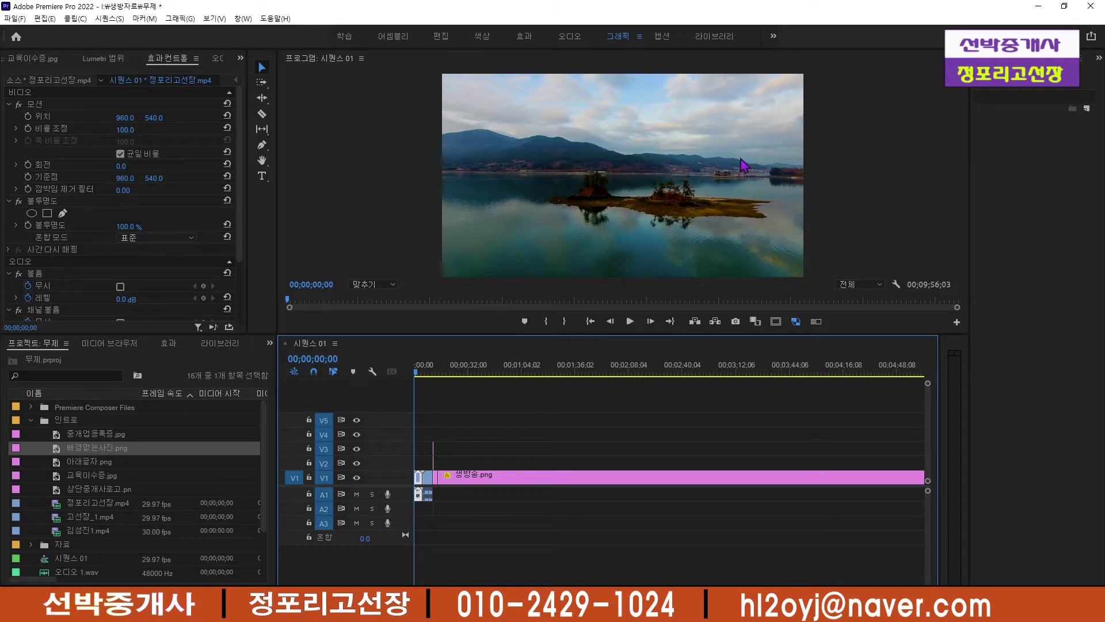
pyautogui.moveTo(418, 371); pyautogui.dragTo(432, 378)
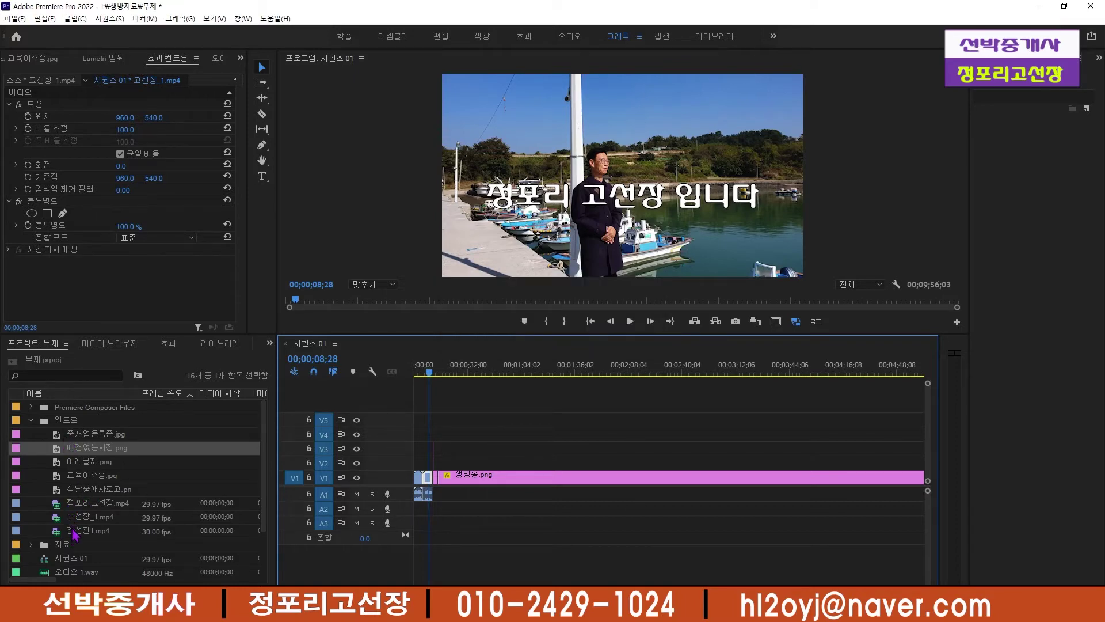
# Place 배경없는사진.png on track V2 over the start of the 생방송.png clip and show that frame.
pyautogui.doubleClick(66, 447)
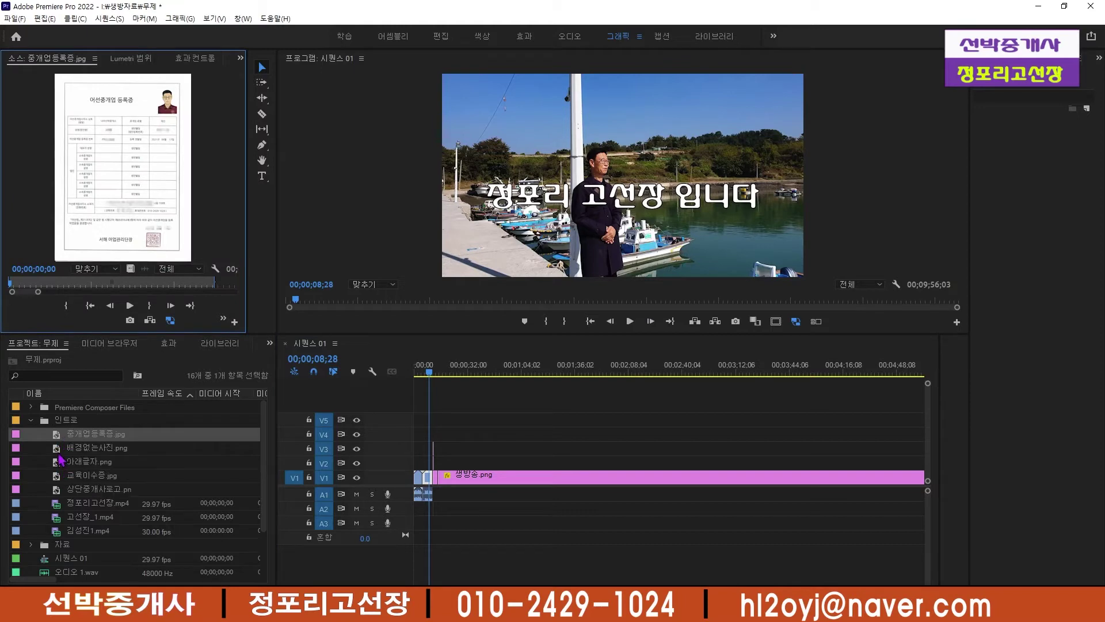
pyautogui.moveTo(63, 447); pyautogui.dragTo(440, 461)
pyautogui.moveTo(432, 371); pyautogui.dragTo(442, 384)
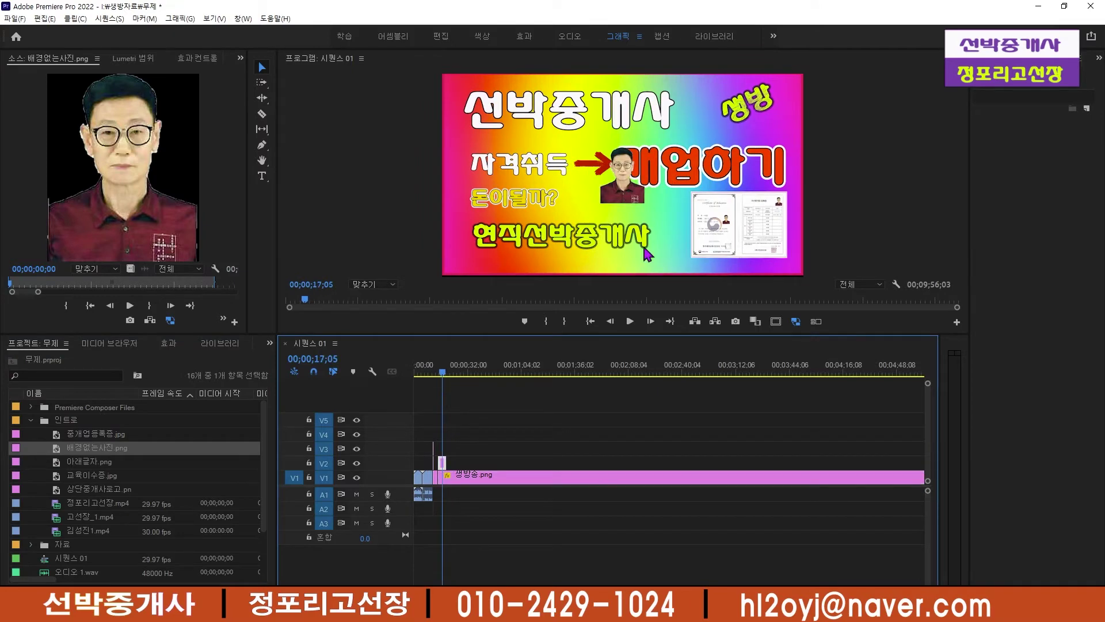
# Scale the portrait image to 238 and move it to the frame's lower-left corner, at about 284, 711.
pyautogui.click(197, 59)
pyautogui.moveTo(125, 130); pyautogui.dragTo(196, 129)
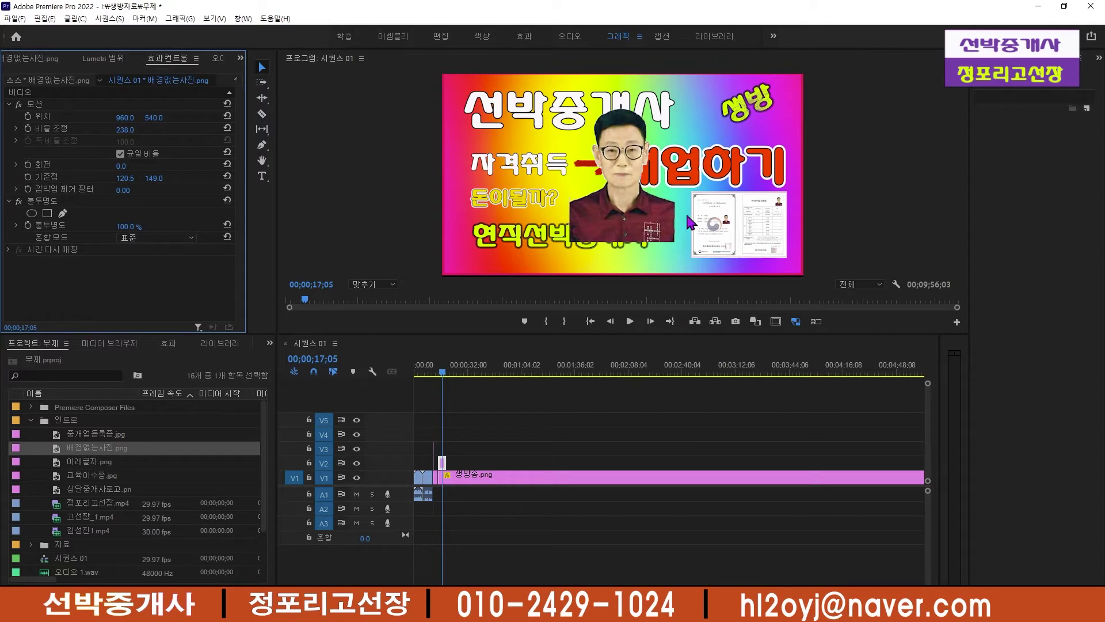
pyautogui.moveTo(622, 199); pyautogui.dragTo(494, 217)
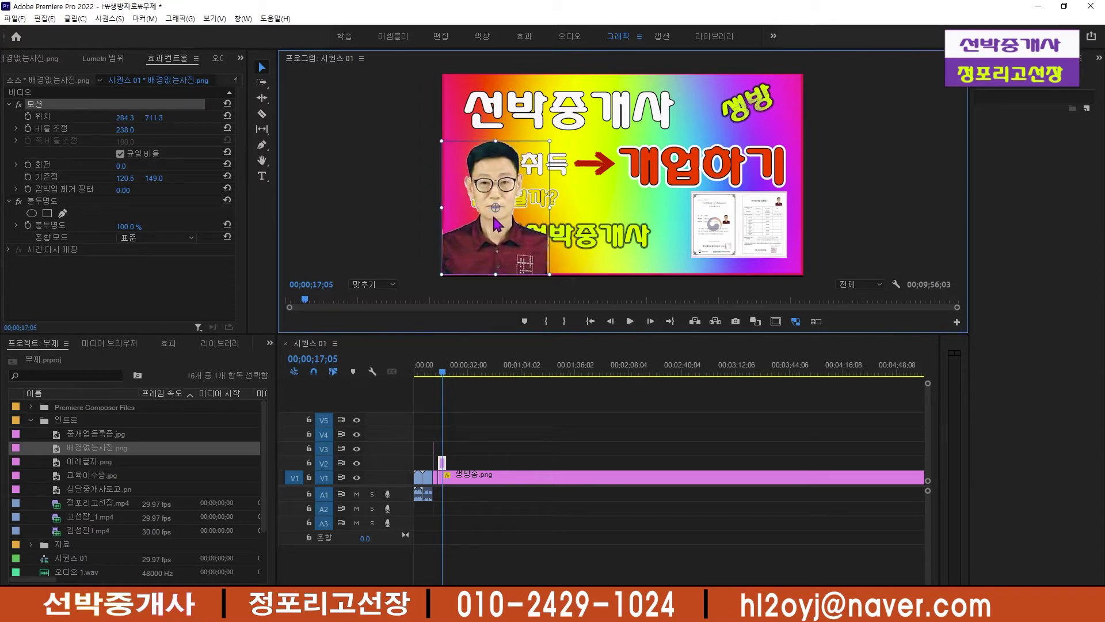
pyautogui.click(588, 197)
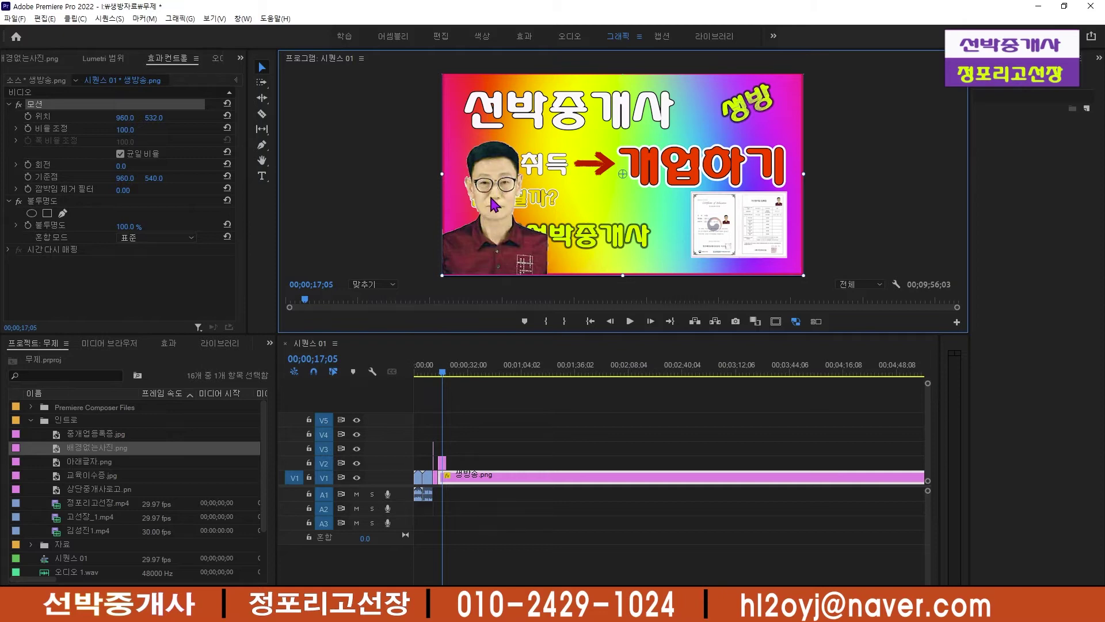
# Scrub back and forth between the intro clips and the portrait overlay to review how the opening plays.
pyautogui.click(431, 373)
pyautogui.moveTo(434, 375); pyautogui.dragTo(431, 373)
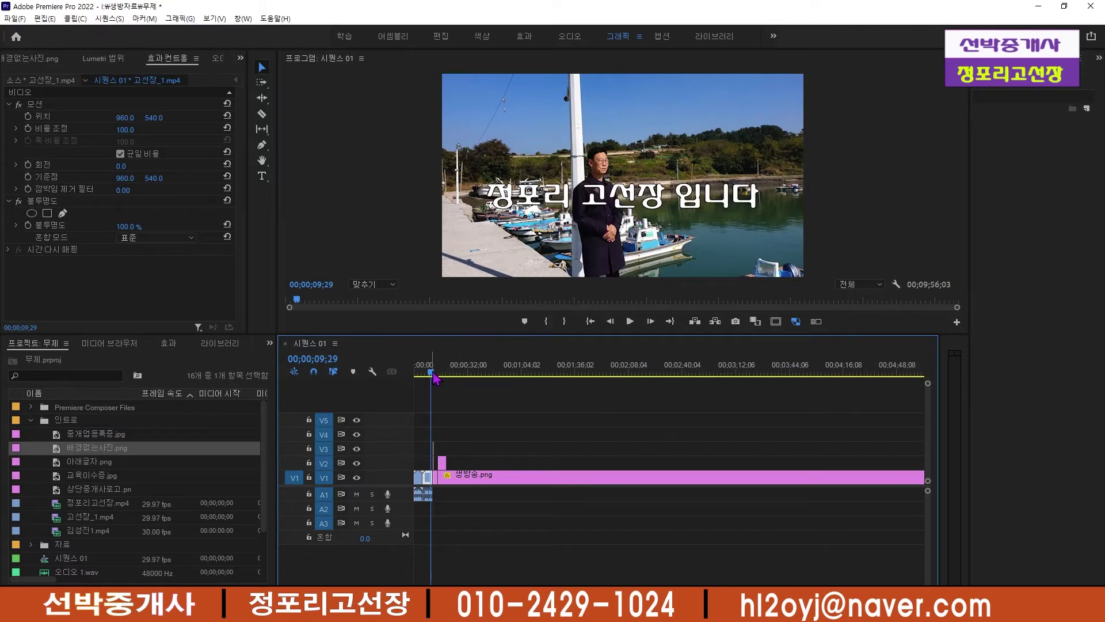
pyautogui.moveTo(434, 378); pyautogui.dragTo(430, 374)
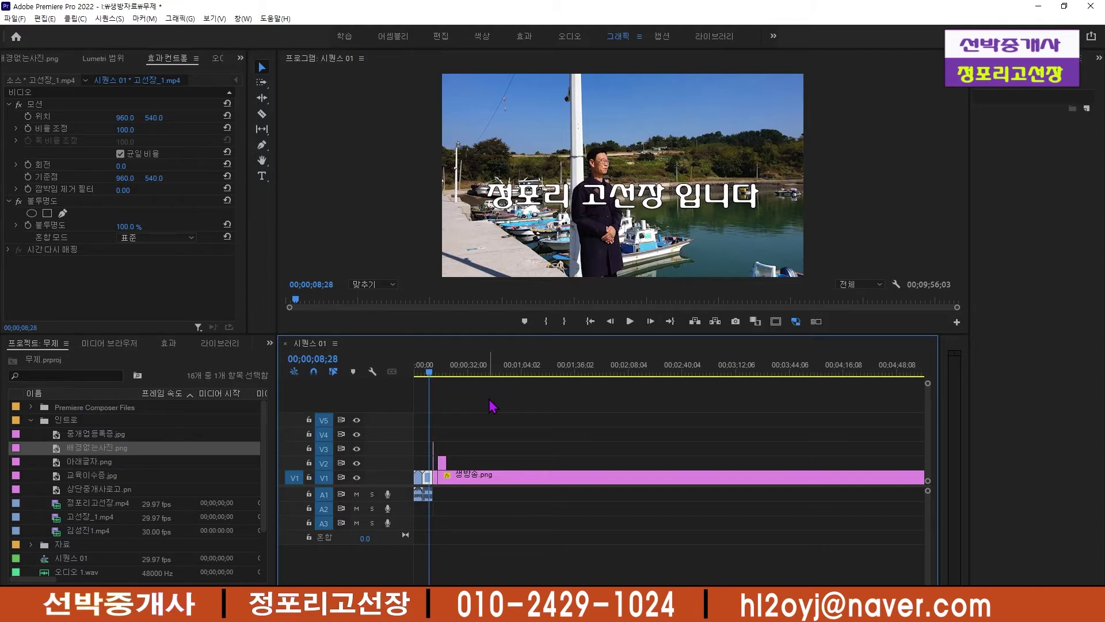
pyautogui.moveTo(434, 370); pyautogui.dragTo(446, 385)
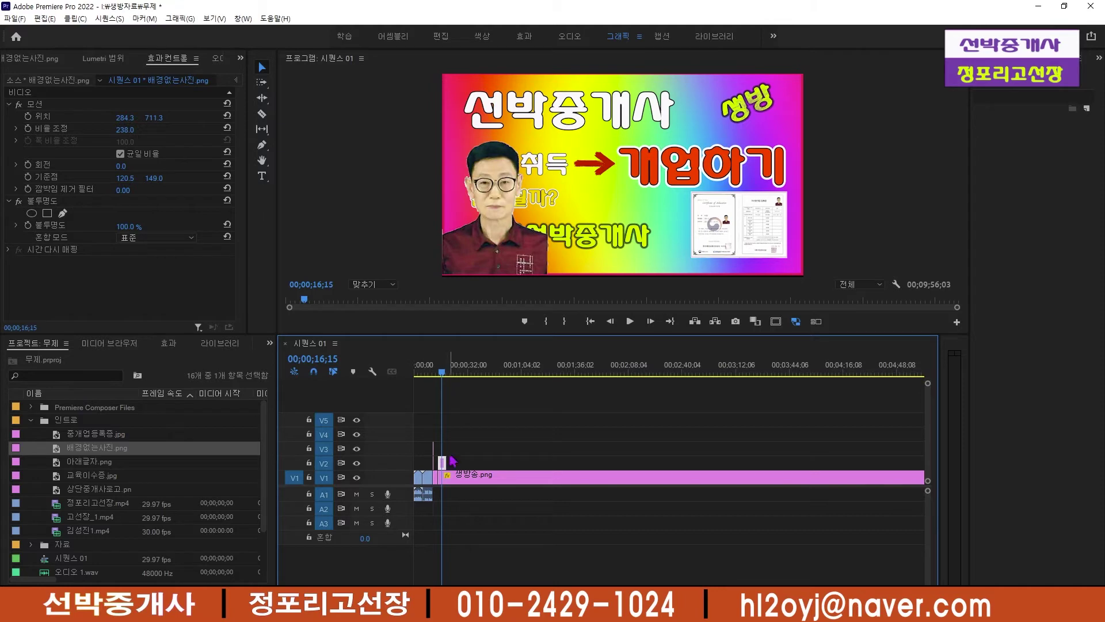
pyautogui.moveTo(442, 377); pyautogui.dragTo(430, 385)
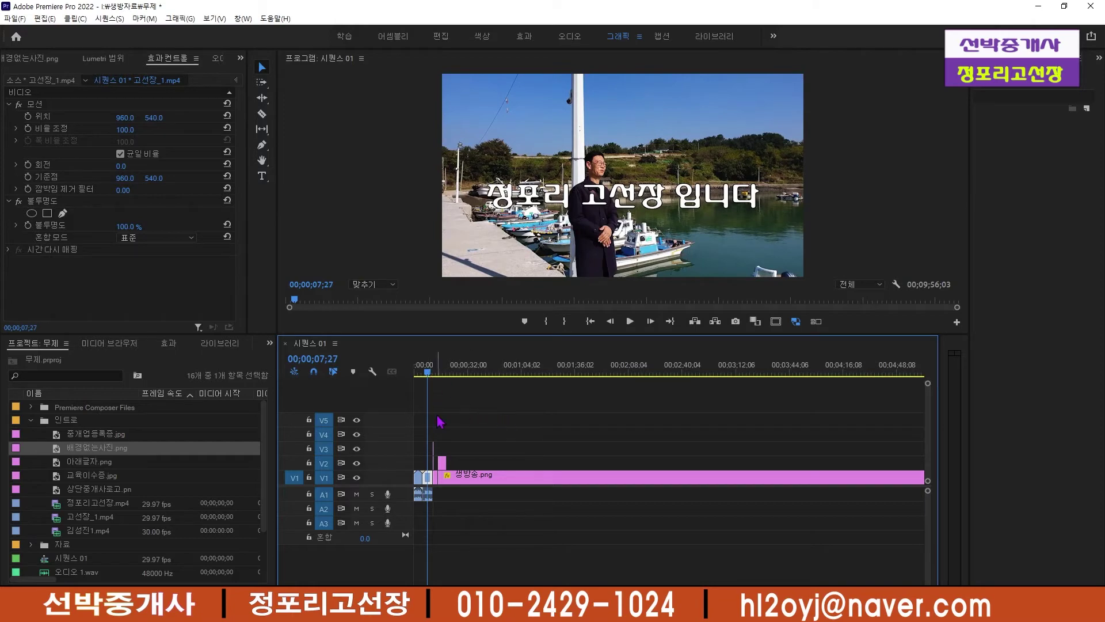
pyautogui.click(418, 378)
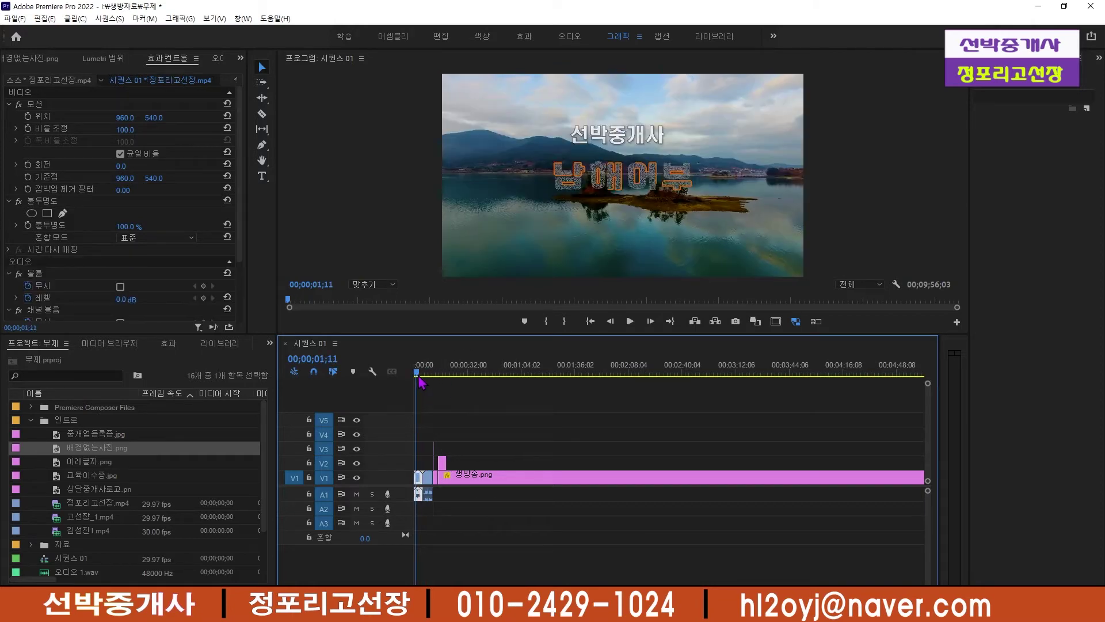
pyautogui.click(415, 378)
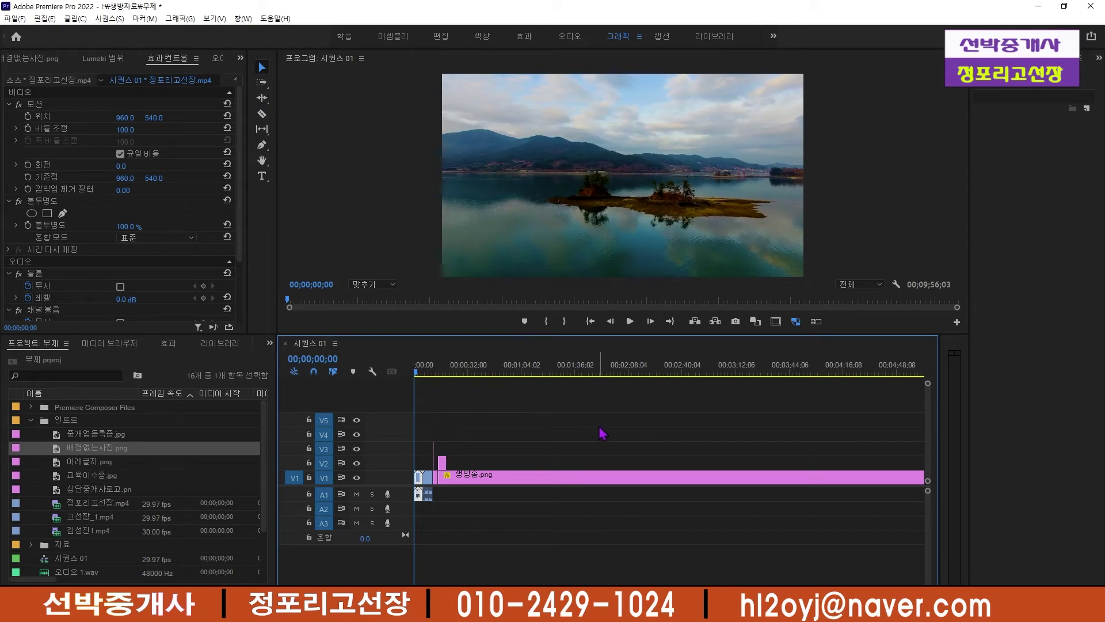
pyautogui.moveTo(414, 381); pyautogui.dragTo(423, 380)
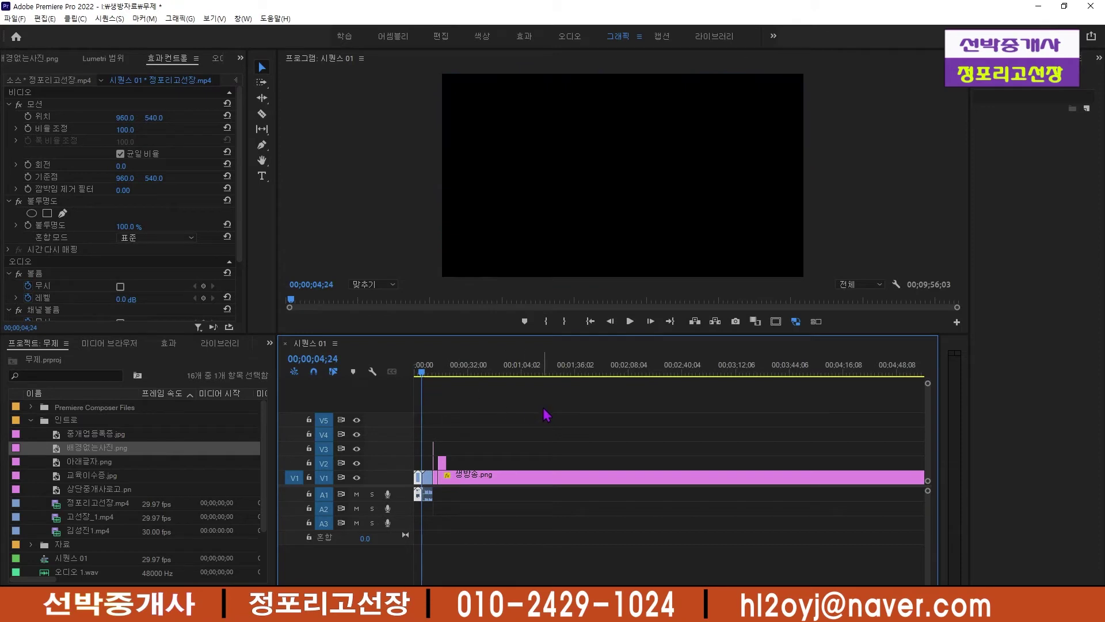
pyautogui.moveTo(422, 373)
pyautogui.mouseDown()
pyautogui.moveTo(452, 375)
pyautogui.moveTo(413, 381)
pyautogui.mouseUp()
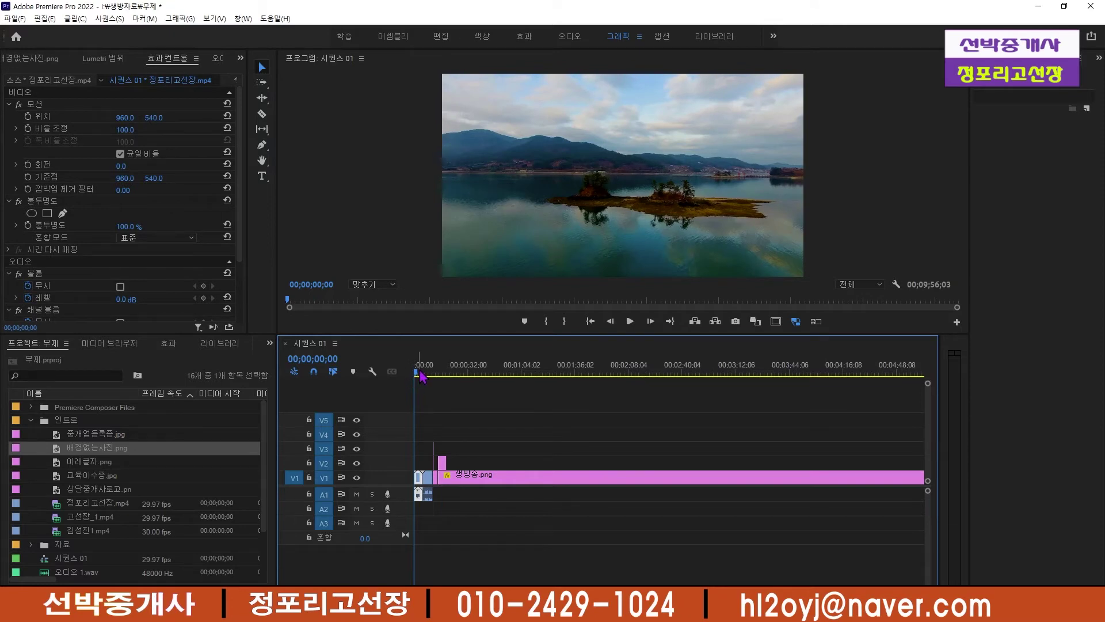
# Place 아래글자.png on track V2 at 00;00;25;02 and extend its end to about 00;02;50.
pyautogui.moveTo(417, 375); pyautogui.dragTo(459, 376)
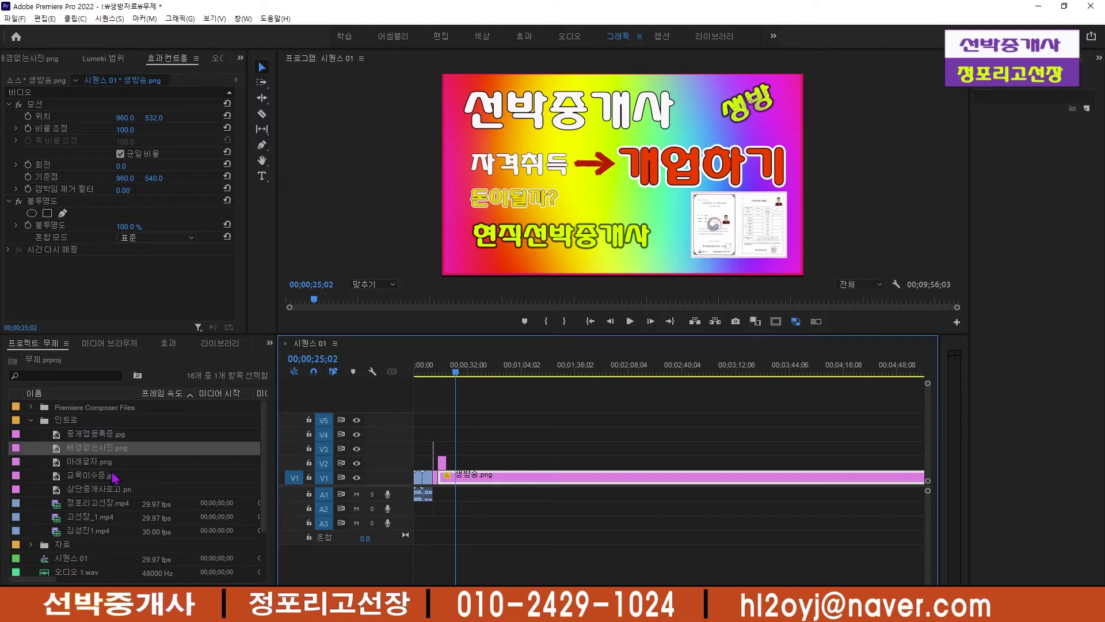
pyautogui.moveTo(63, 469); pyautogui.dragTo(462, 459)
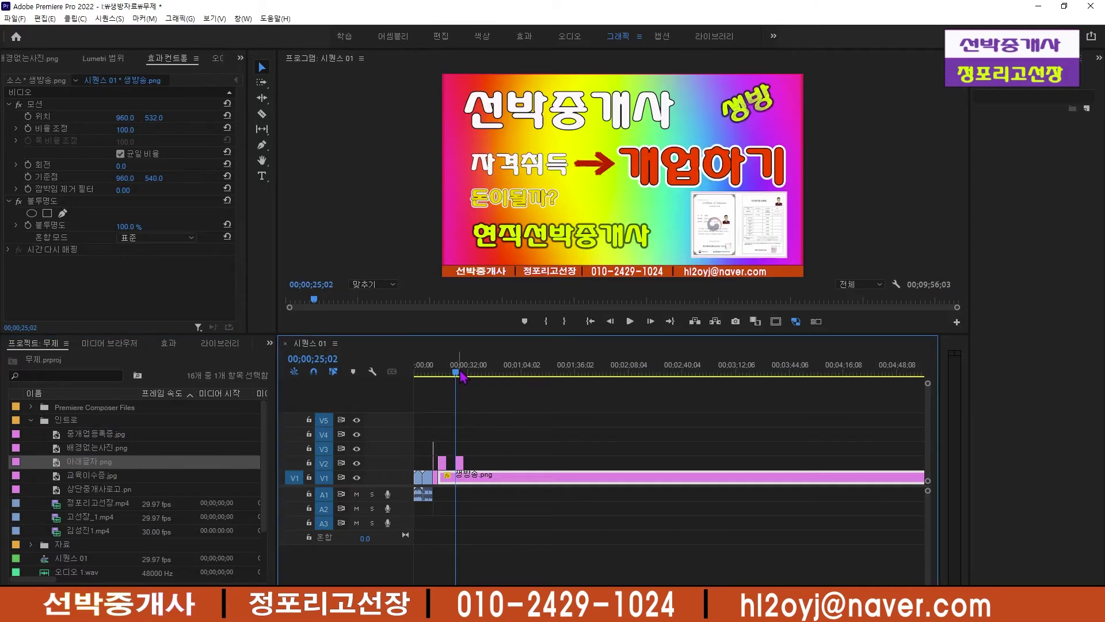
pyautogui.click(460, 464)
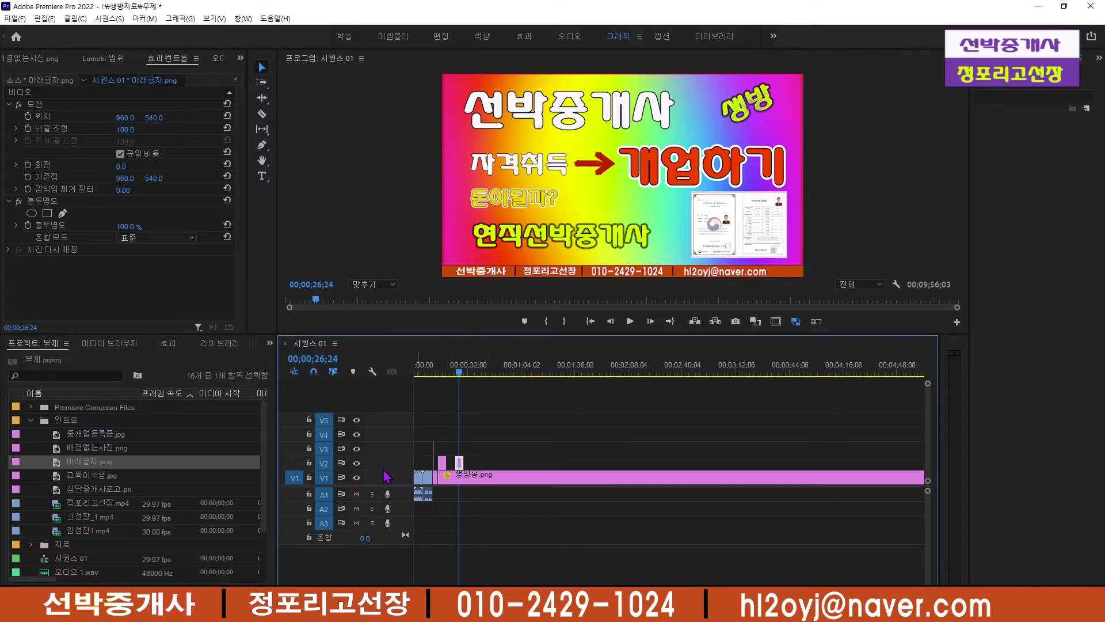
pyautogui.click(357, 463)
pyautogui.click(357, 463)
pyautogui.moveTo(463, 381); pyautogui.dragTo(621, 397)
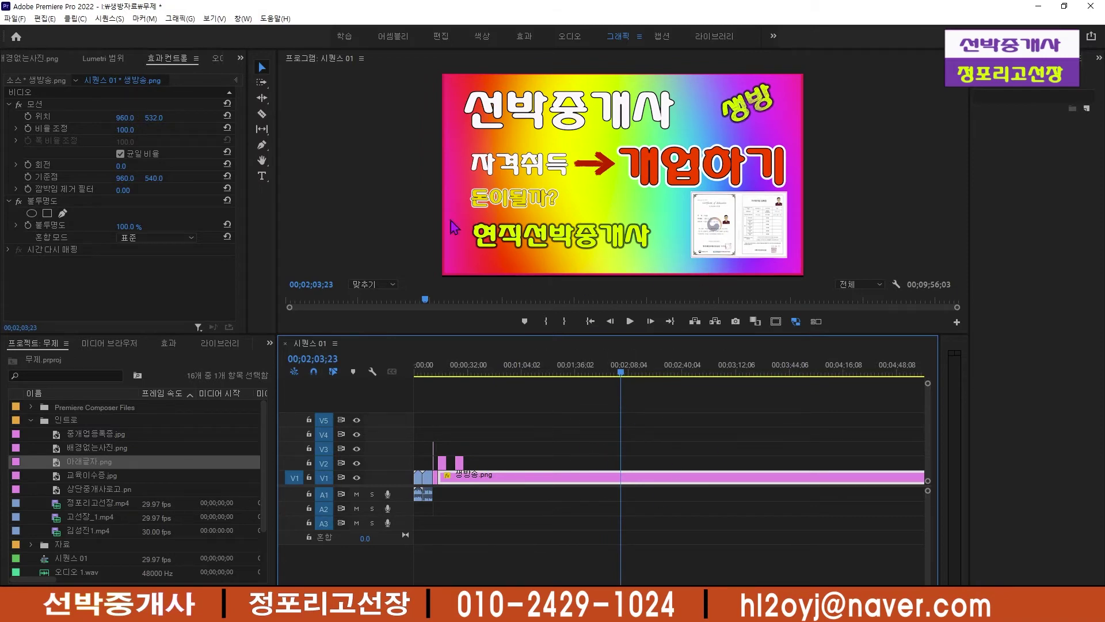
pyautogui.moveTo(464, 464); pyautogui.dragTo(699, 464)
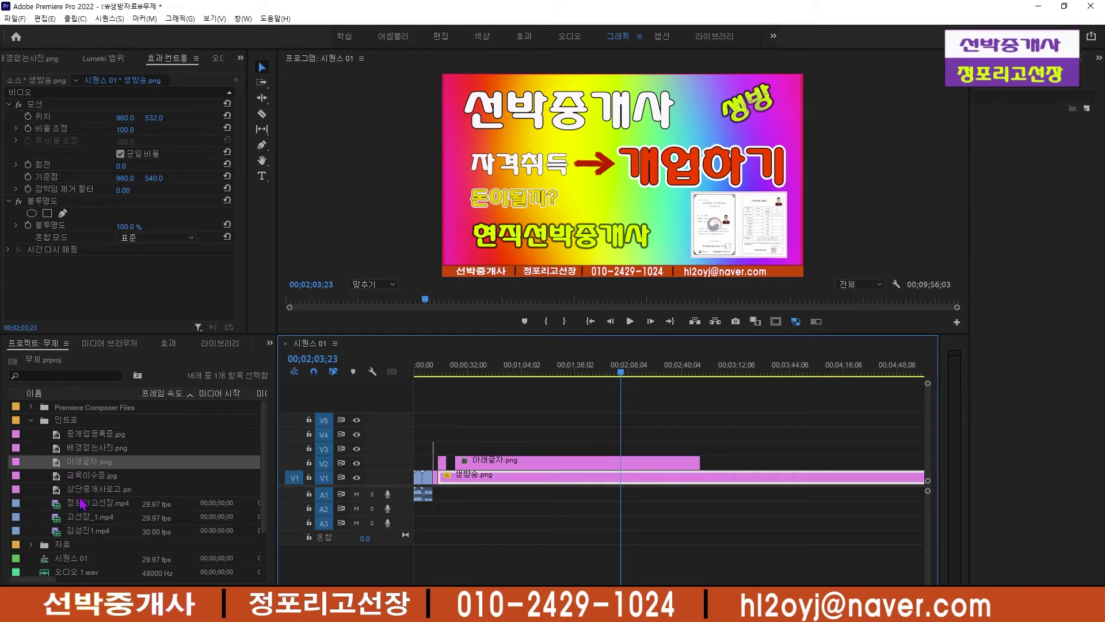
# Place the 상단중개사로고.png logo on track V3 at 00;02;03;23 and set its position to 152.0, 70.0.
pyautogui.moveTo(63, 489); pyautogui.dragTo(627, 448)
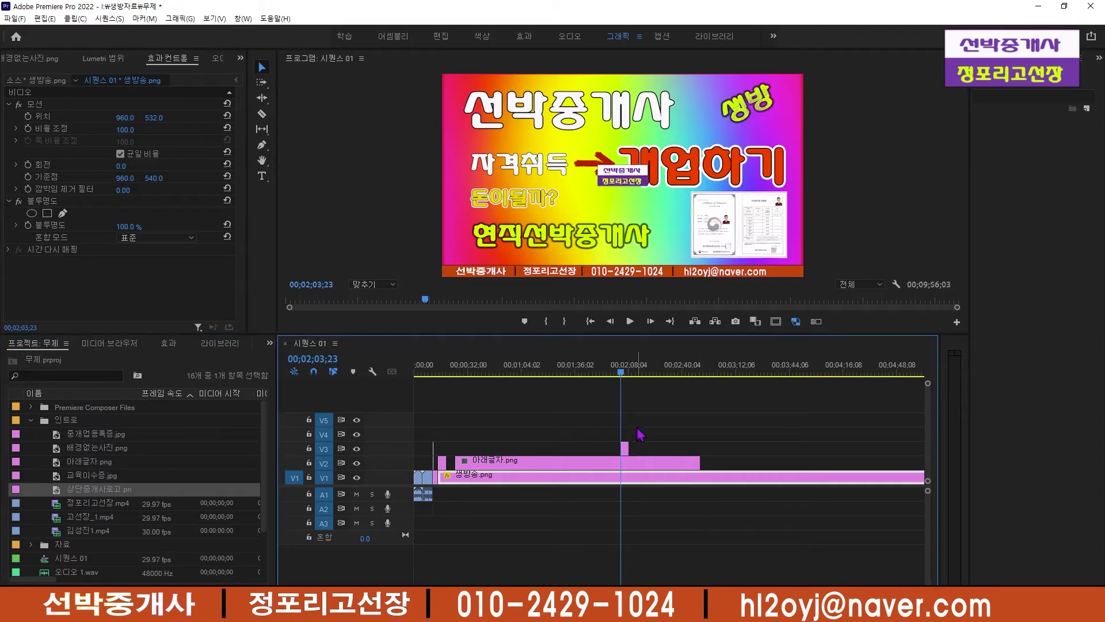
pyautogui.click(623, 373)
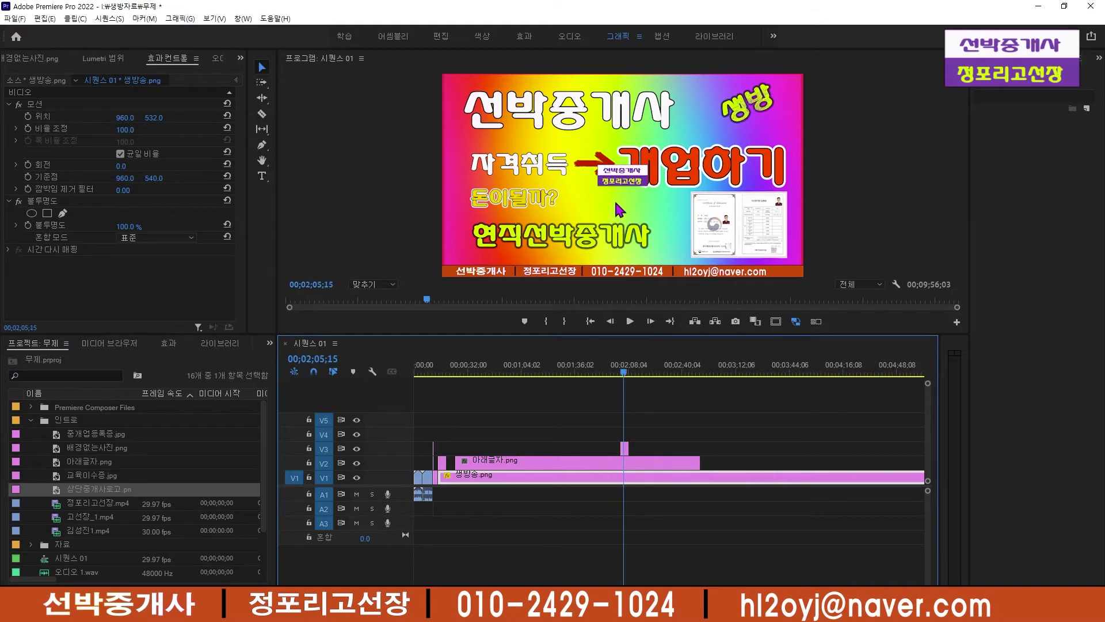
pyautogui.click(624, 449)
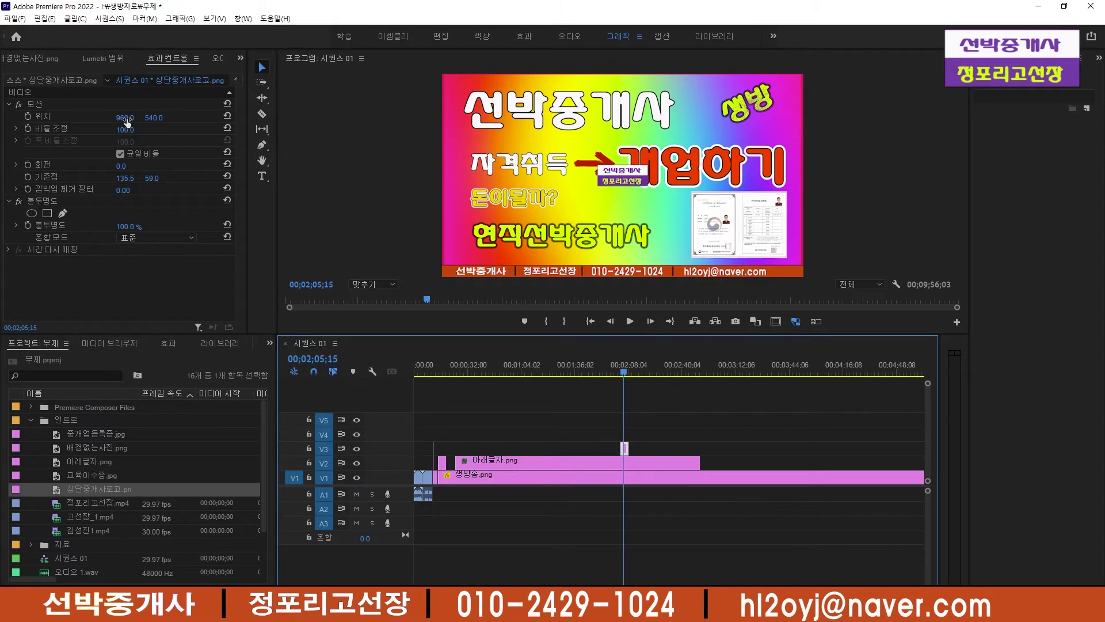
pyautogui.moveTo(147, 118); pyautogui.dragTo(17, 118)
pyautogui.moveTo(125, 117); pyautogui.dragTo(30, 118)
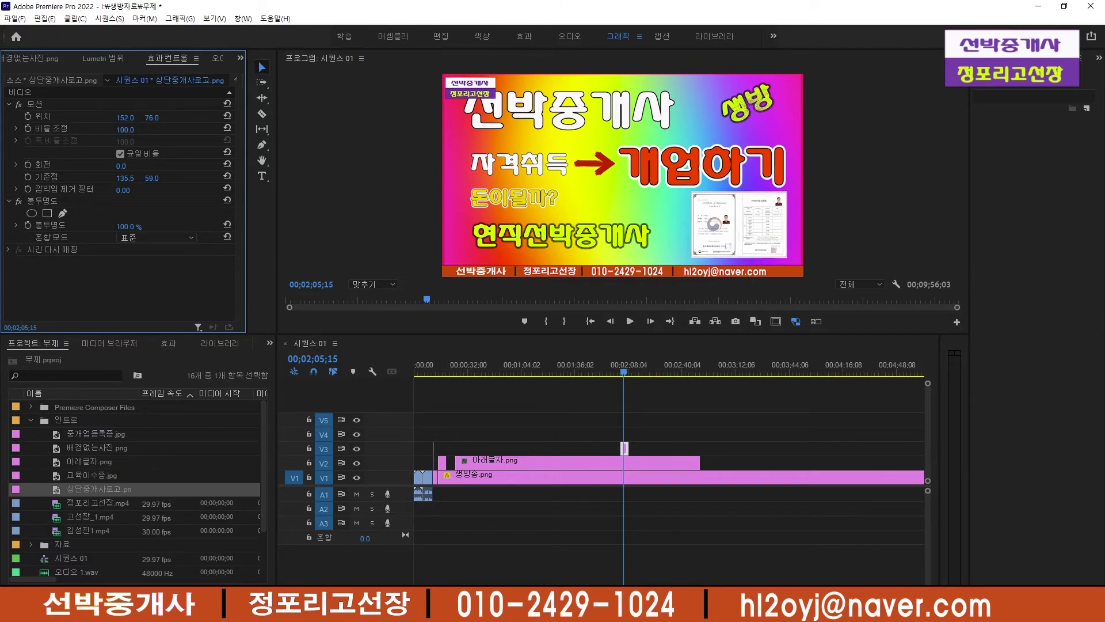
pyautogui.moveTo(152, 117); pyautogui.dragTo(148, 118)
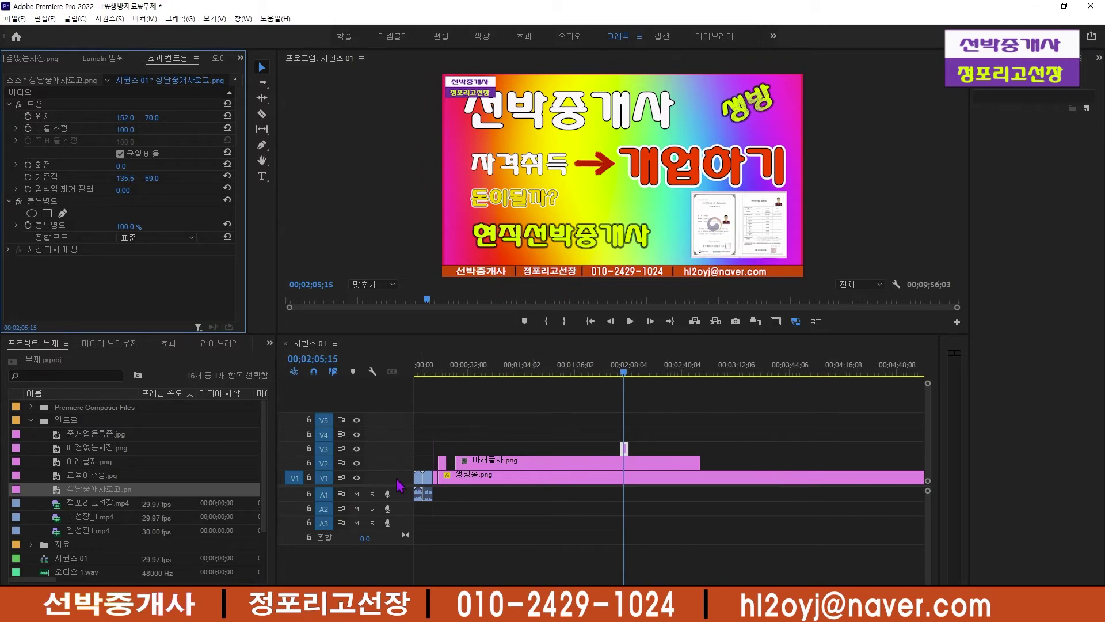
# Toggle track V2's visibility off and on repeatedly to compare the frame with and without the lower caption bar.
pyautogui.click(363, 467)
pyautogui.click(357, 464)
pyautogui.click(356, 464)
pyautogui.click(357, 464)
pyautogui.click(357, 464)
pyautogui.click(357, 464)
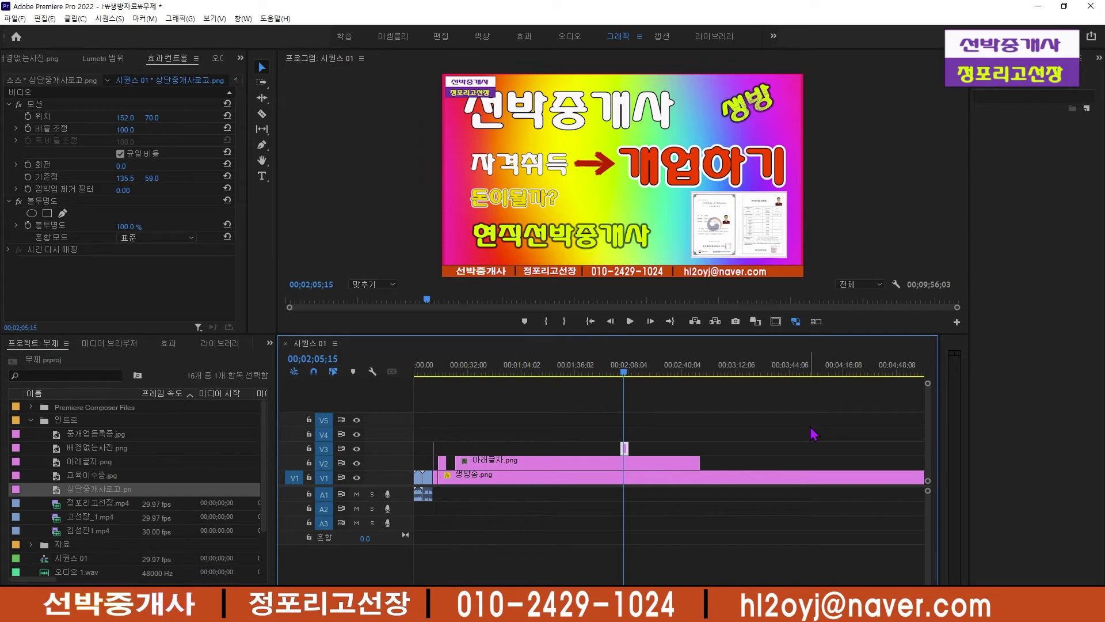
# Extend the logo clip on V3 to span from about 00;01;16 to 00;02;40 and scrub through the overlays.
pyautogui.moveTo(631, 449); pyautogui.dragTo(540, 448)
pyautogui.moveTo(624, 371); pyautogui.dragTo(567, 389)
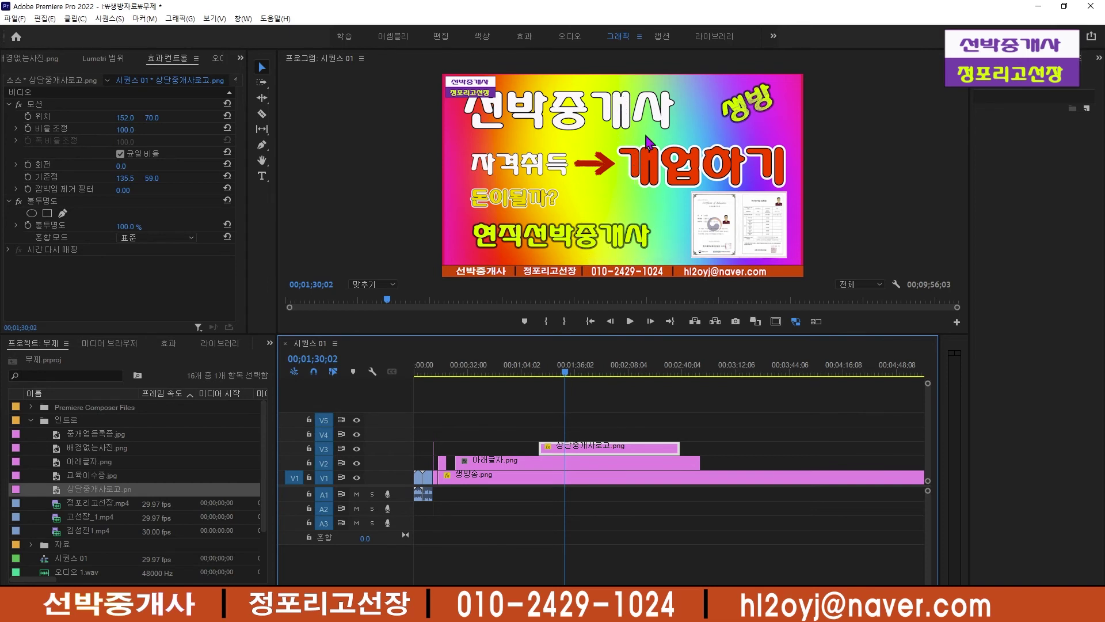
pyautogui.moveTo(570, 373); pyautogui.dragTo(620, 384)
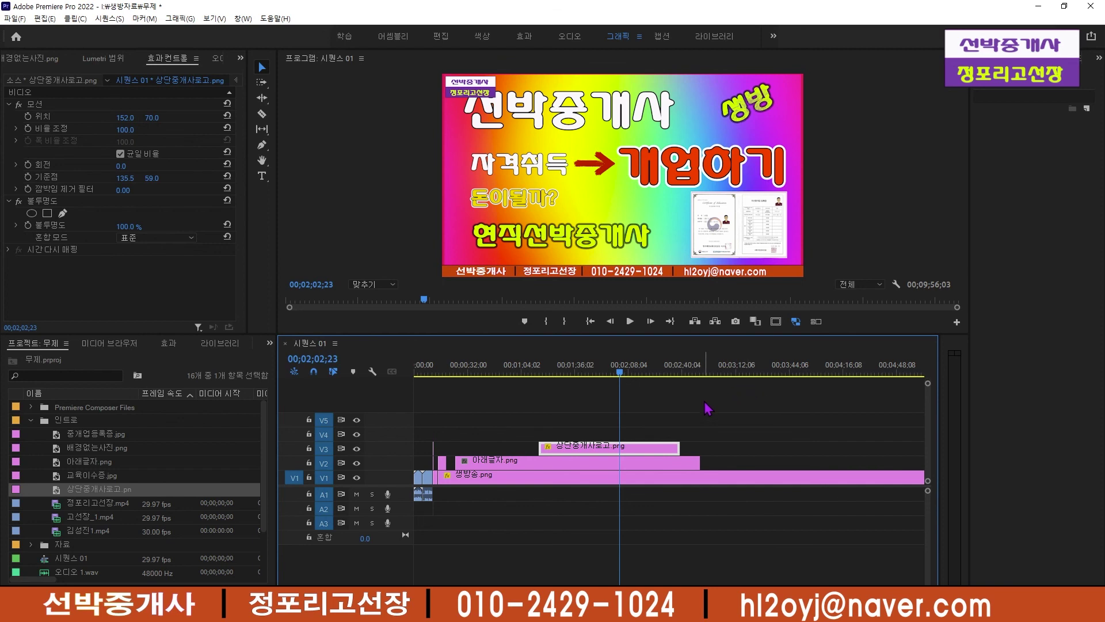
pyautogui.moveTo(621, 373); pyautogui.dragTo(723, 386)
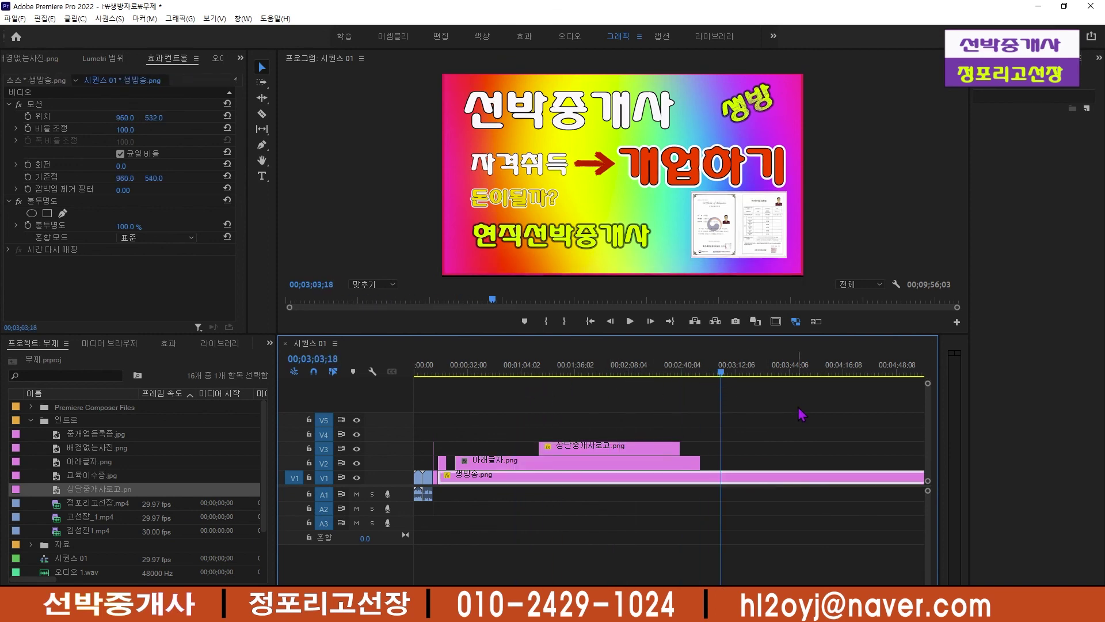